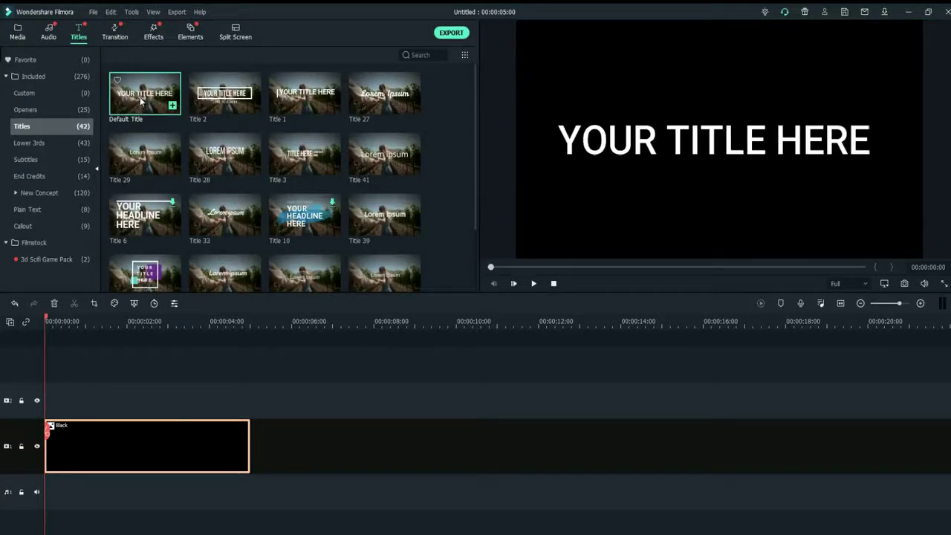
Step: Add the Default Title above the black clip at the timeline start and change its text to "أبدع واستمتع"
left_click_drag(147, 106, 23, 412)
double_click(79, 399)
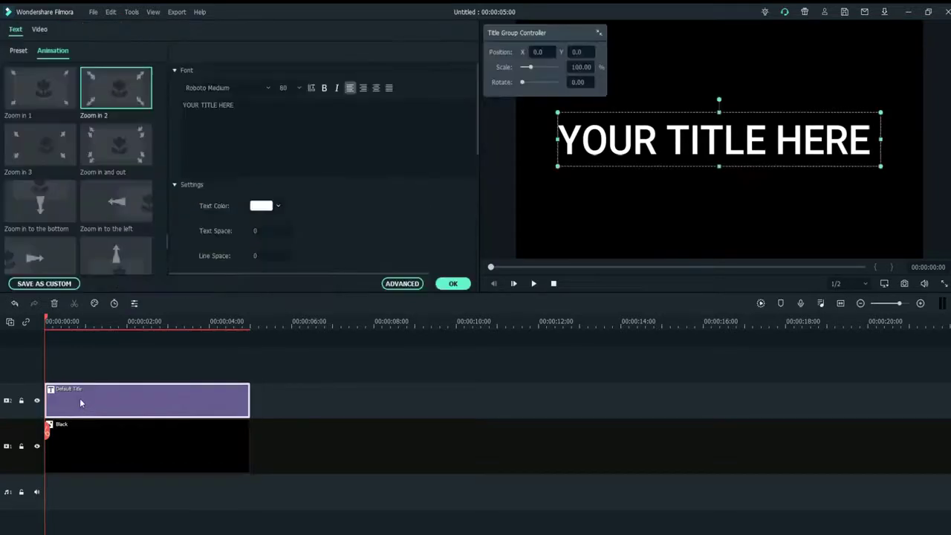
mouse_move(56, 131)
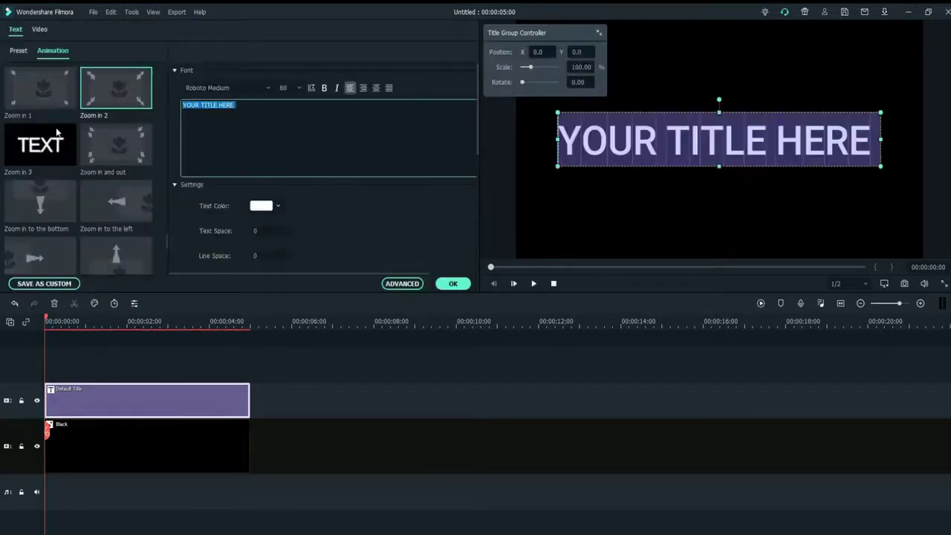
key("BackSpace")
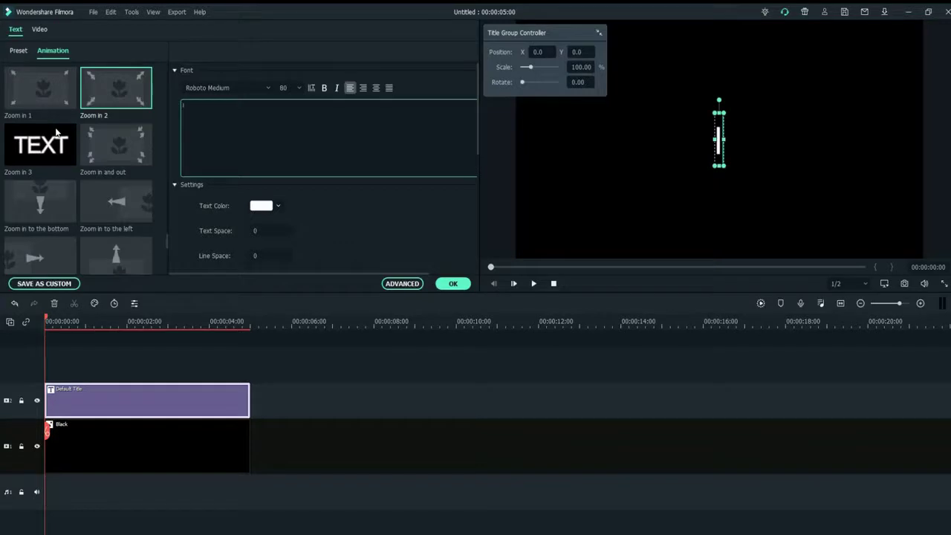
type("أبد")
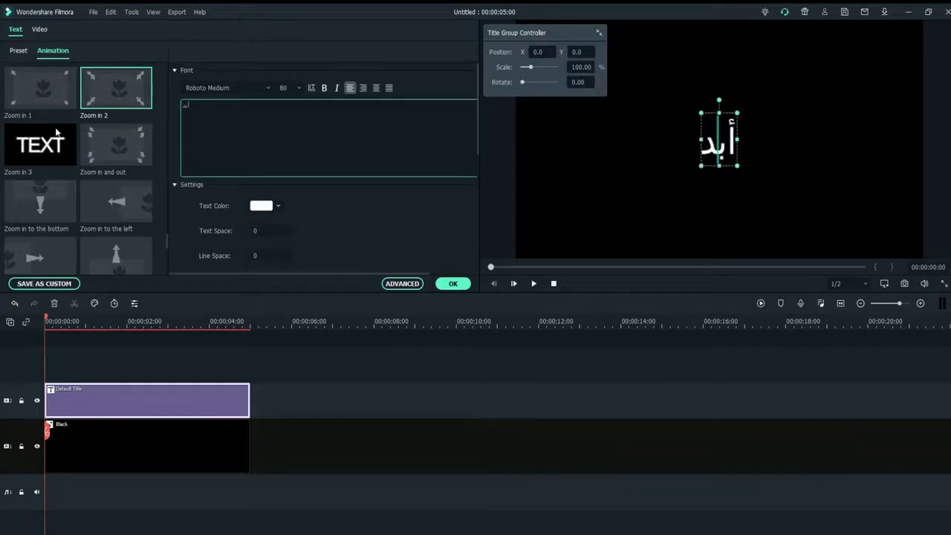
type("ع واستمتع")
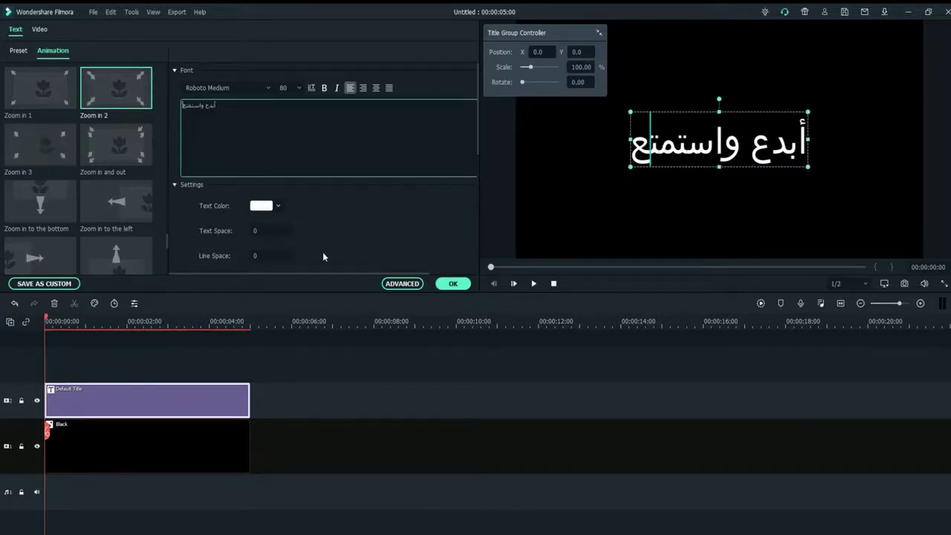
Step: Set the title's font size to 150 and apply the text changes
left_click(300, 88)
left_click(287, 168)
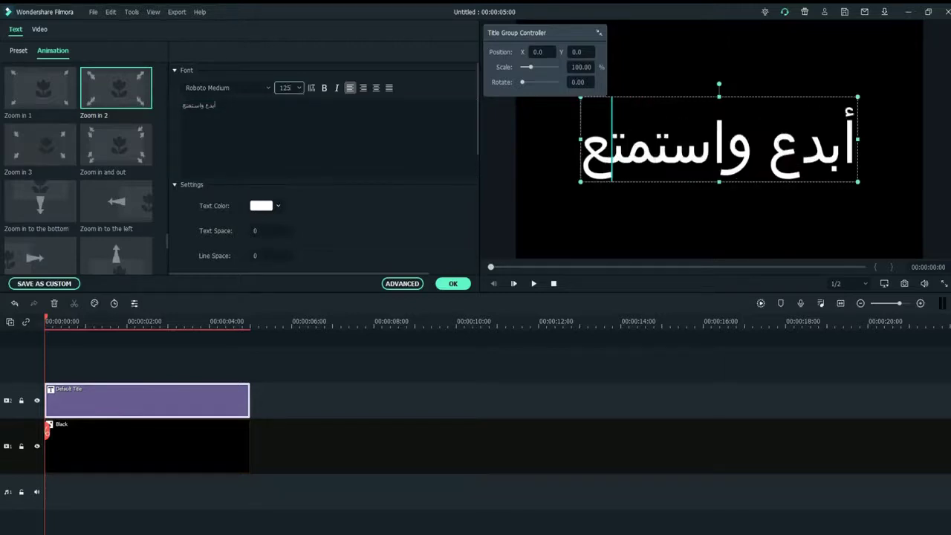
left_click(300, 87)
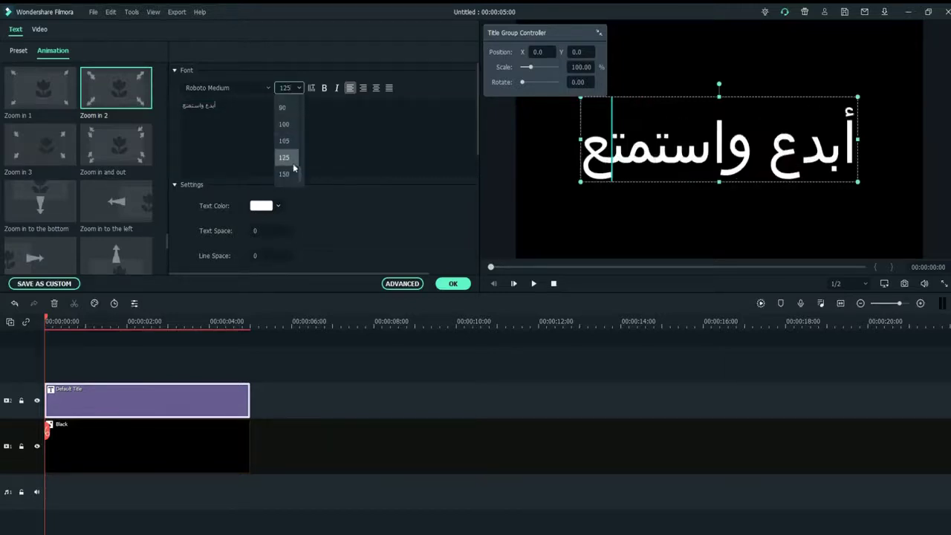
left_click(288, 166)
left_click(452, 283)
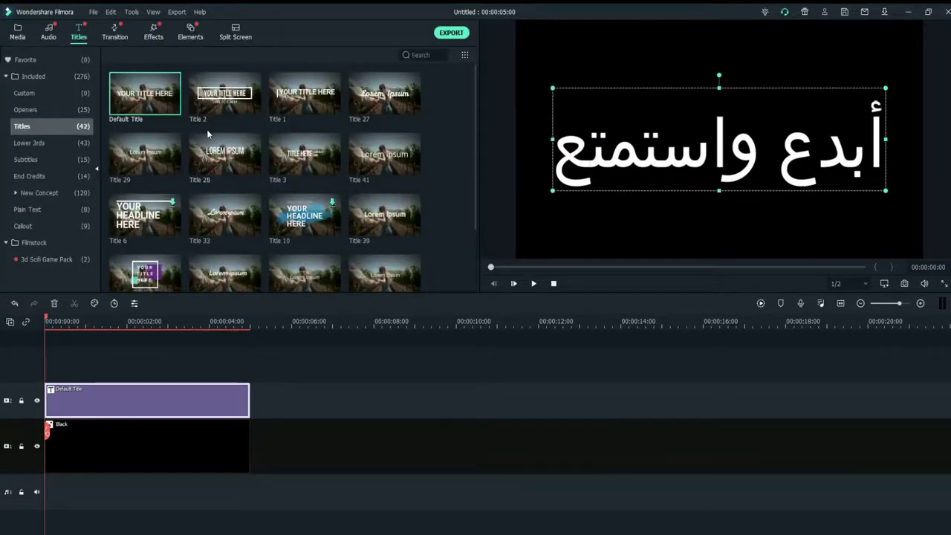
Step: Apply the "Zoom in" text animation to the title clip and play it back in the preview
double_click(166, 400)
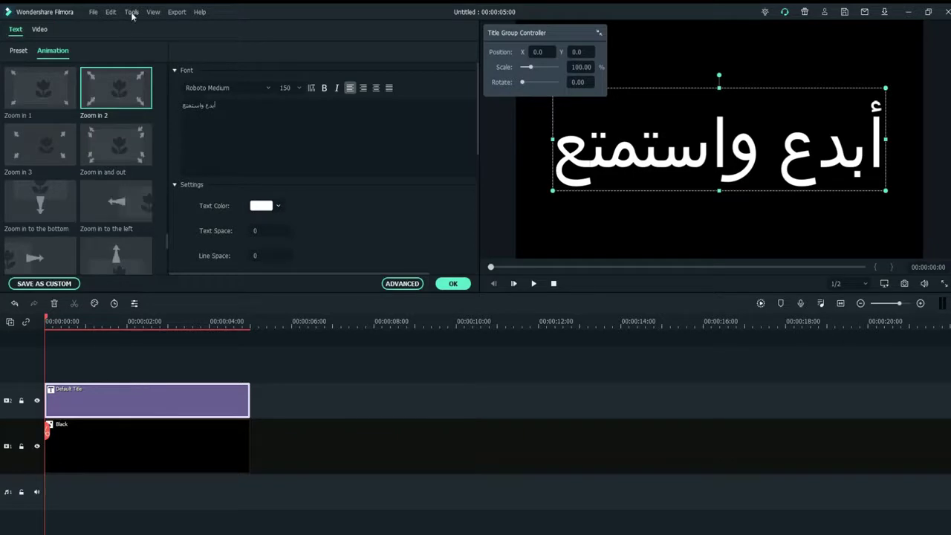
left_click(122, 92)
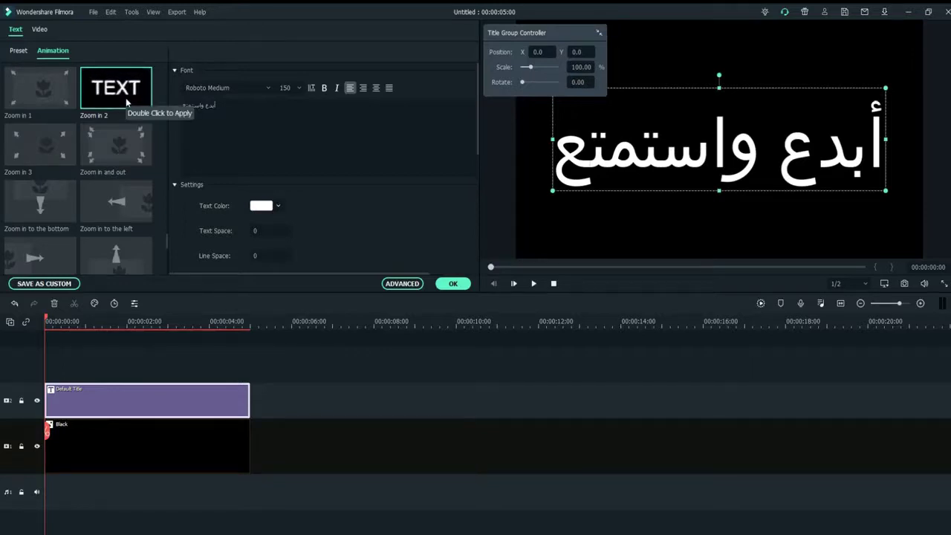
left_click(57, 95)
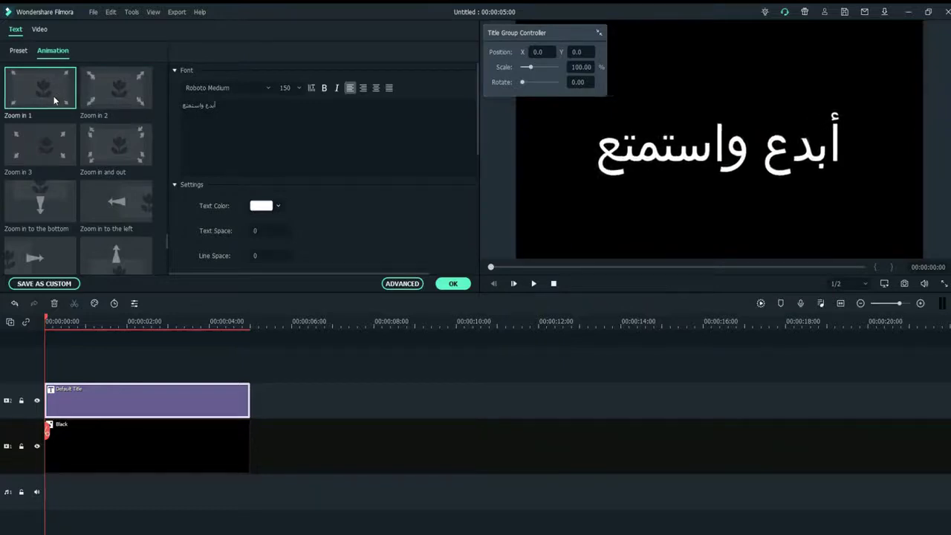
scroll(55, 148, "down", 5)
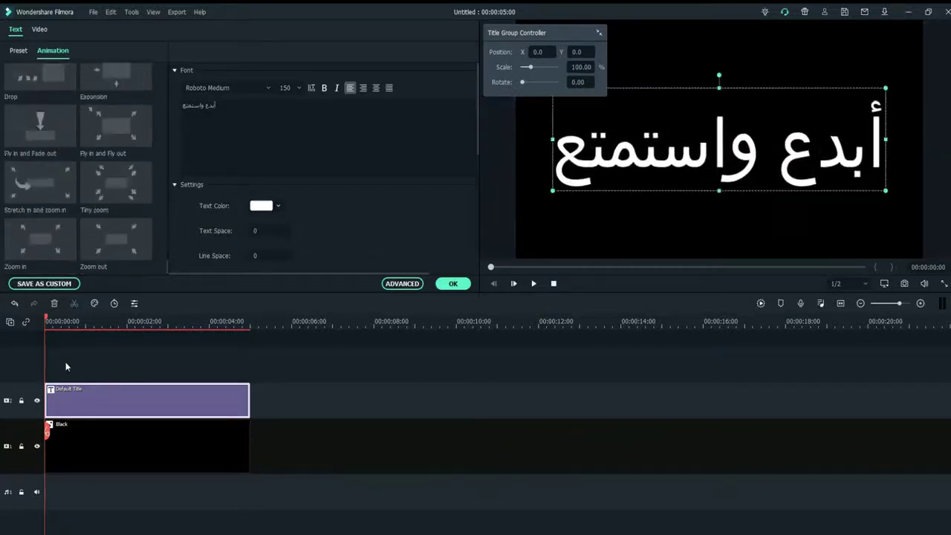
left_click(40, 238)
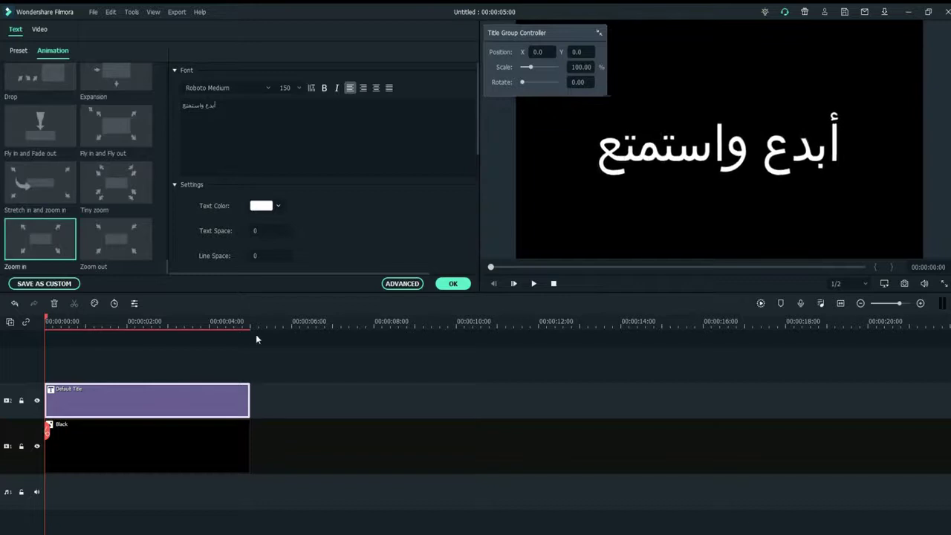
left_click(453, 283)
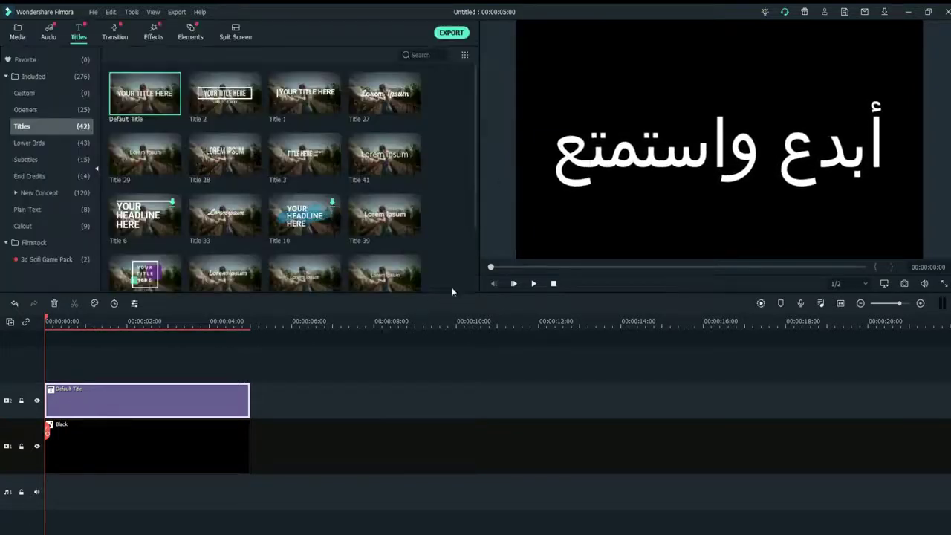
left_click(533, 283)
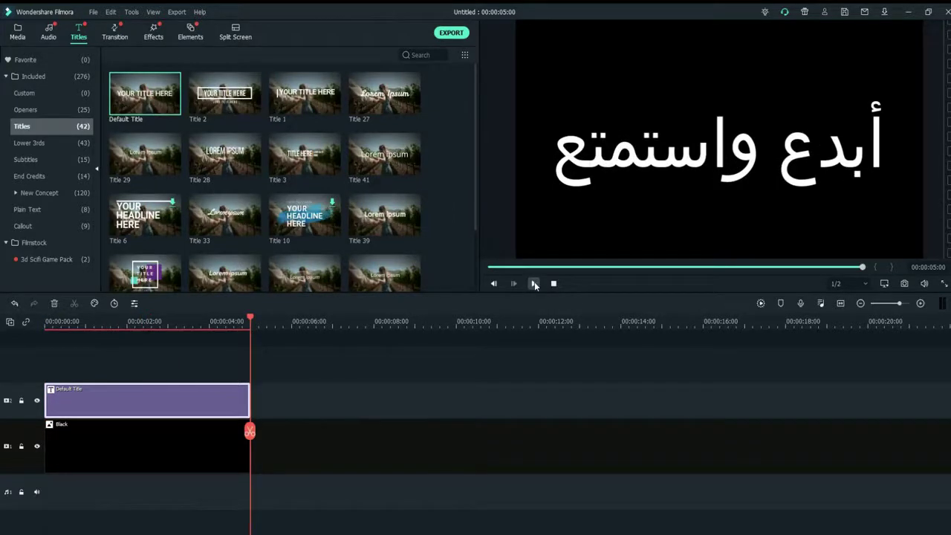
left_click(534, 284)
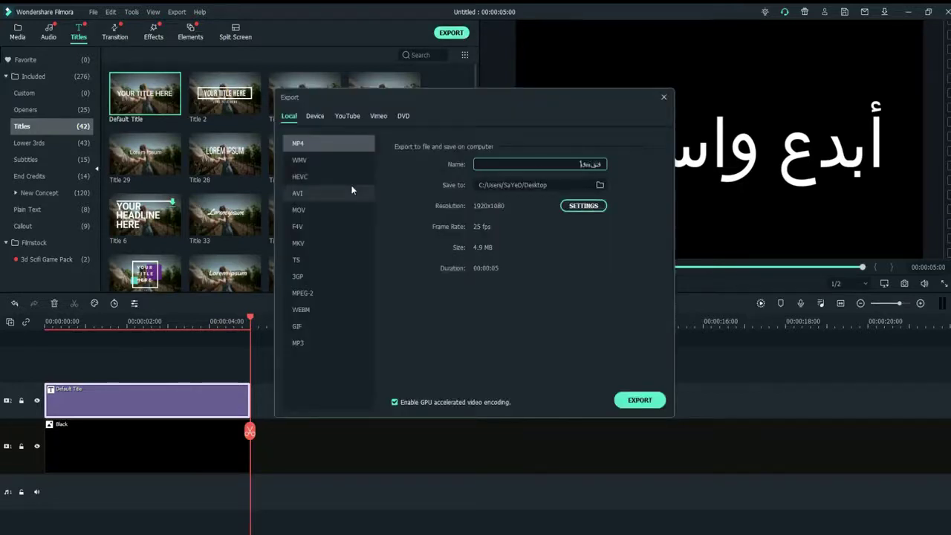
Step: Export the title to the Desktop as an MP4 named text and play the exported file
type("text")
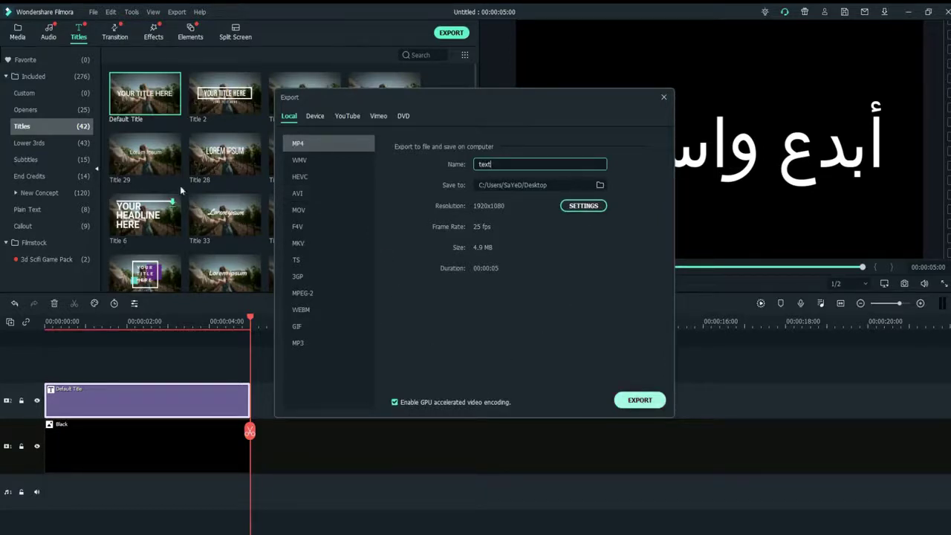
left_click(639, 400)
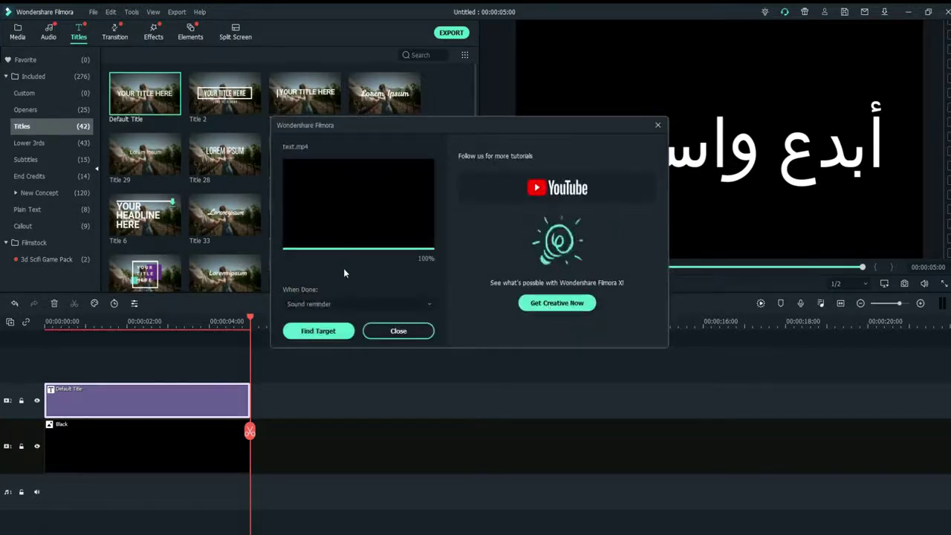
left_click(328, 331)
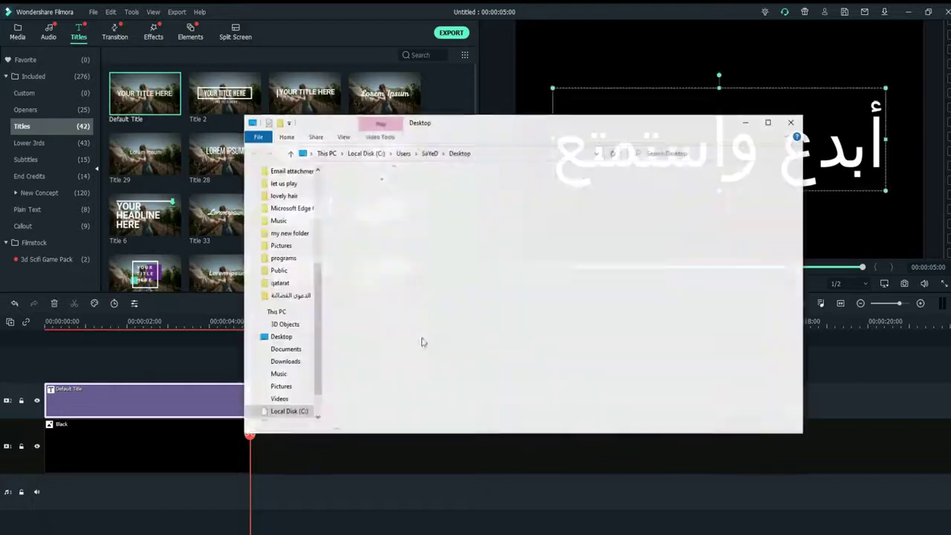
double_click(355, 416)
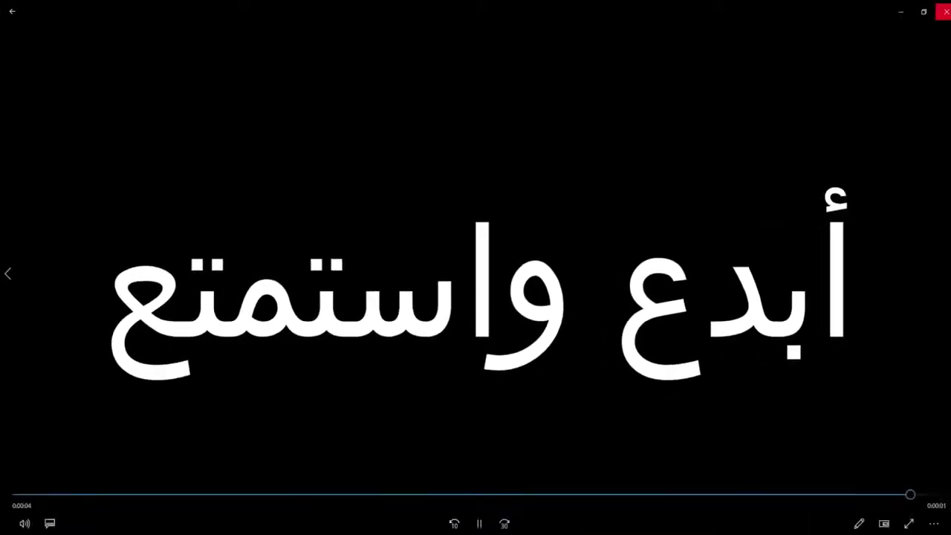
left_click(945, 8)
Step: Delete the title clip and the black background clip from the timeline
left_click(185, 403)
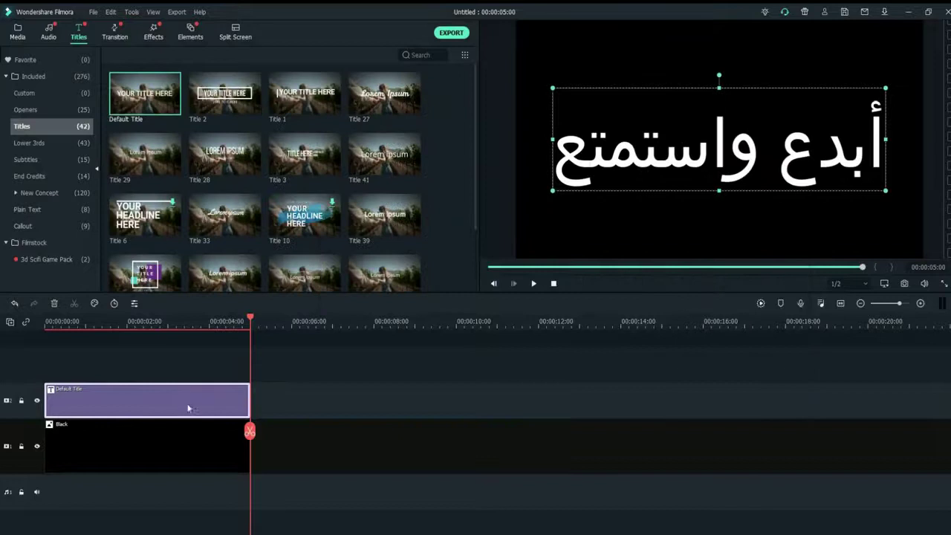
key("Delete")
left_click(170, 436)
key("Delete")
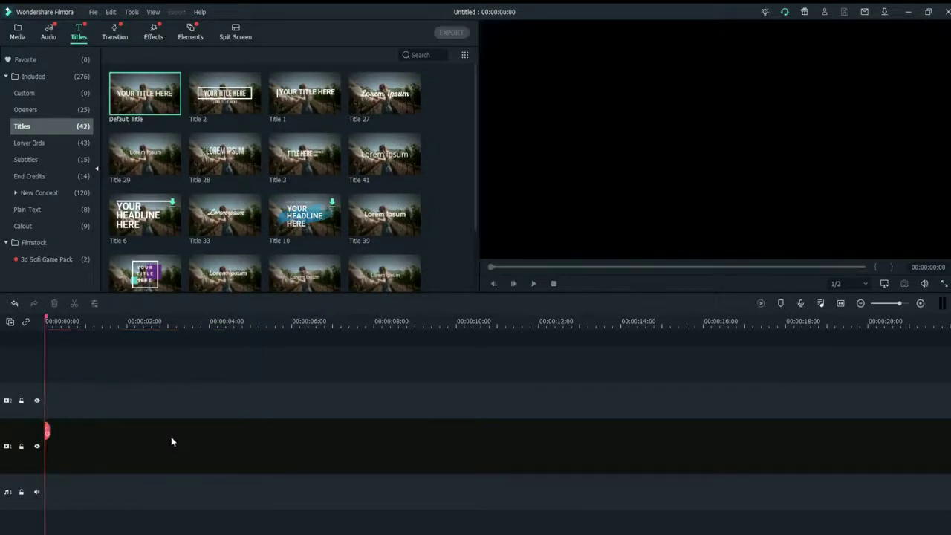
Step: Add the Beach sample video to the start of the first video track and play it through
left_click(17, 34)
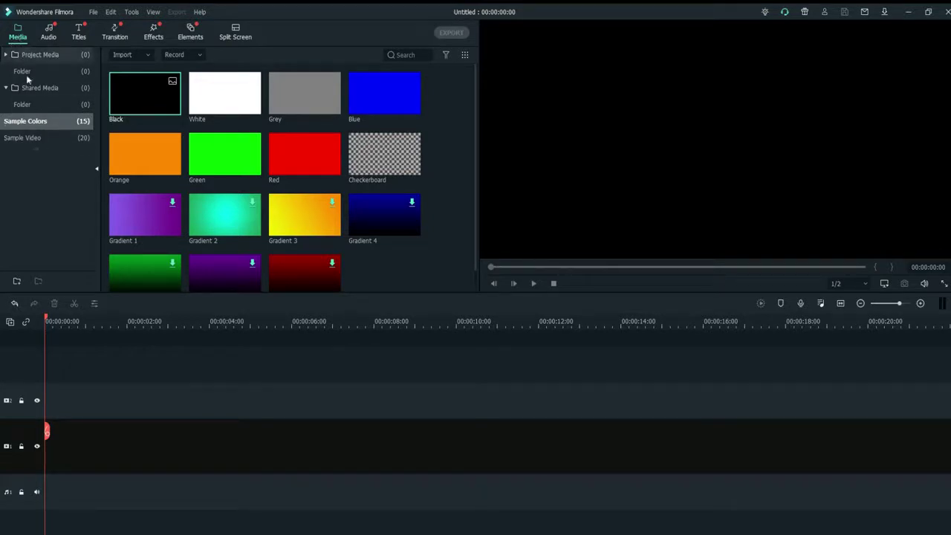
left_click(32, 143)
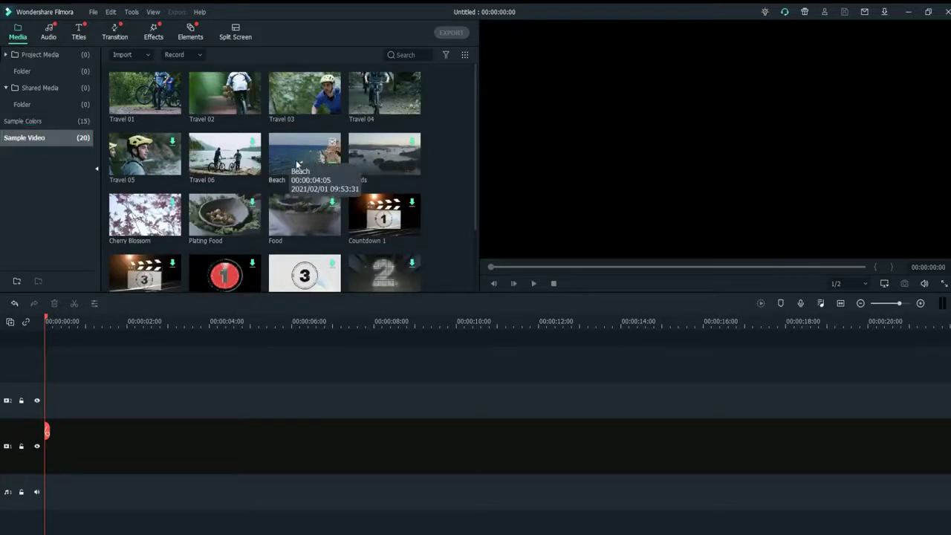
scroll(297, 164, "down", 1)
scroll(298, 171, "up", 2)
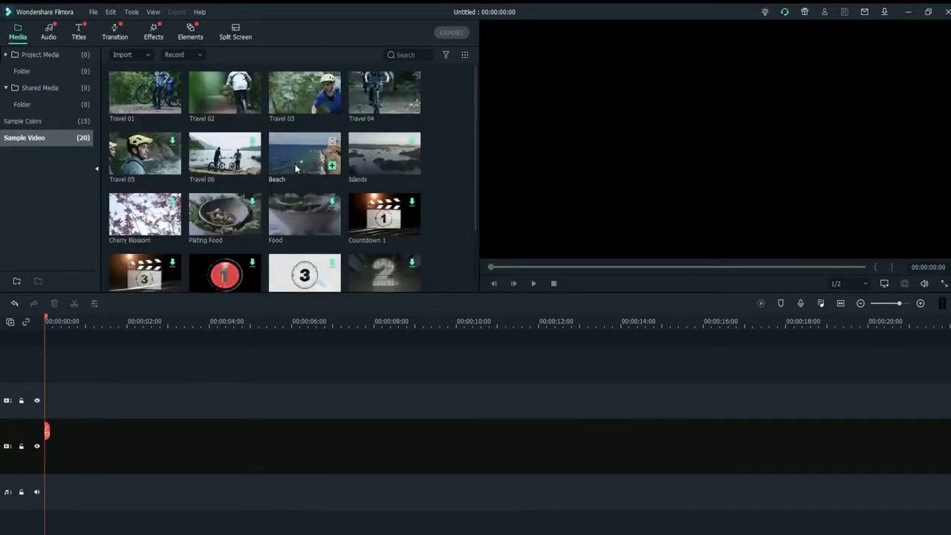
left_click_drag(300, 244, 106, 432)
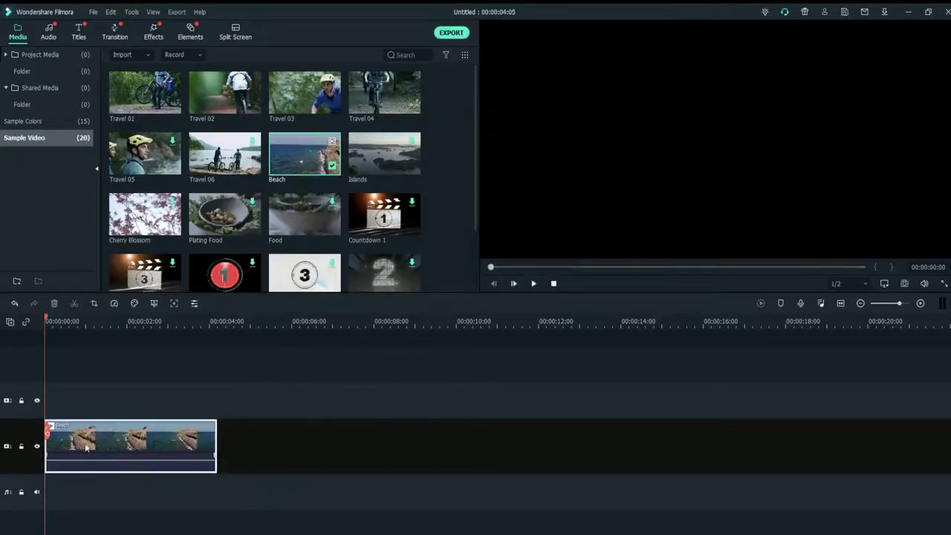
left_click(533, 283)
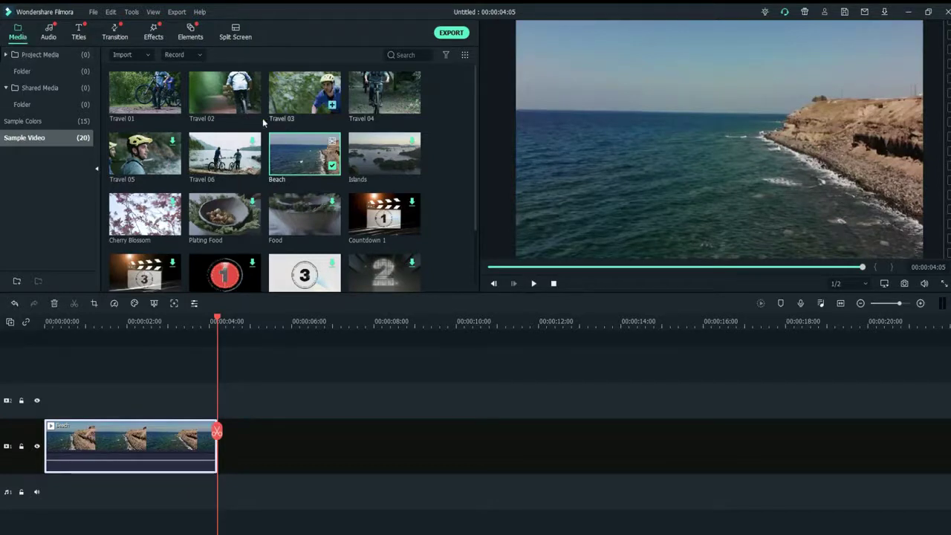
Step: Import text.mp4 from the Desktop into the project media
left_click(35, 56)
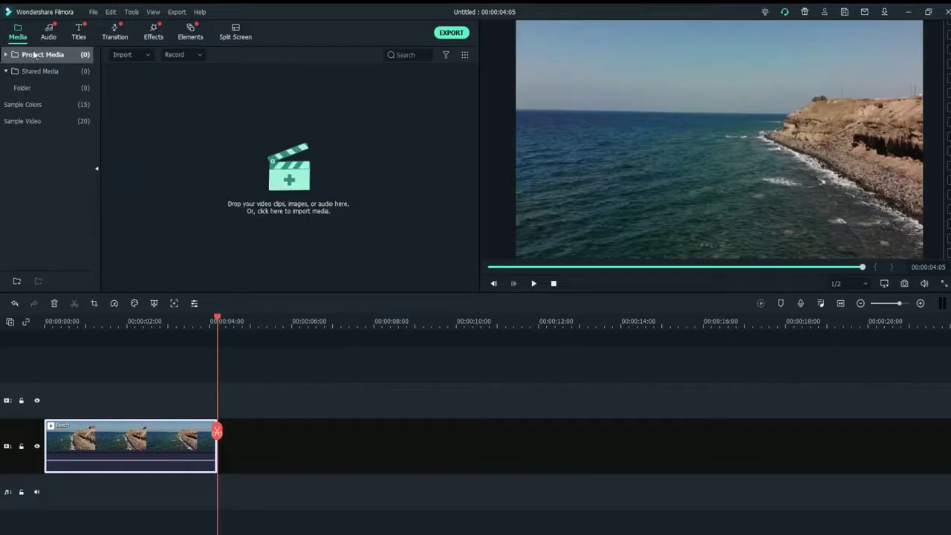
left_click(290, 185)
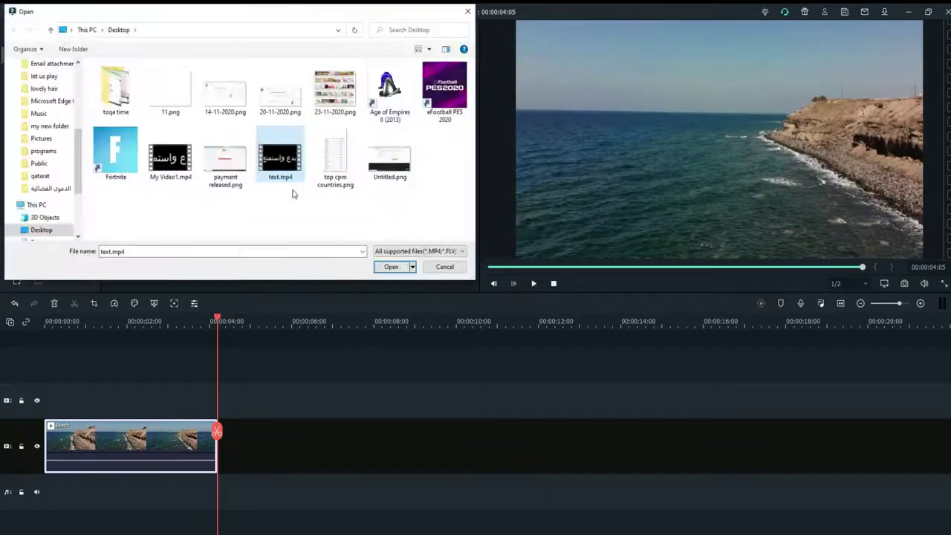
left_click(390, 267)
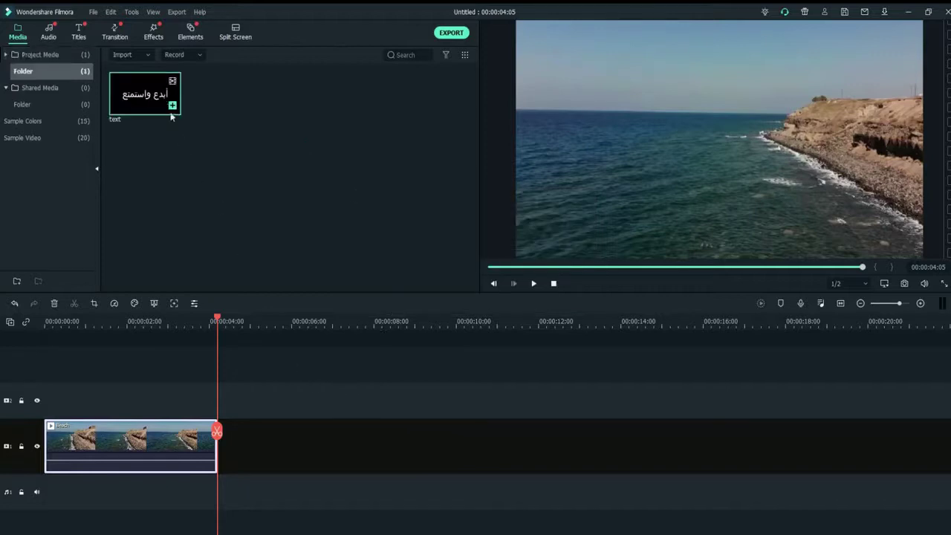
Step: Place the text clip above the start of the Beach clip and trim its end to about 3.5 seconds
left_click_drag(156, 94, 55, 401)
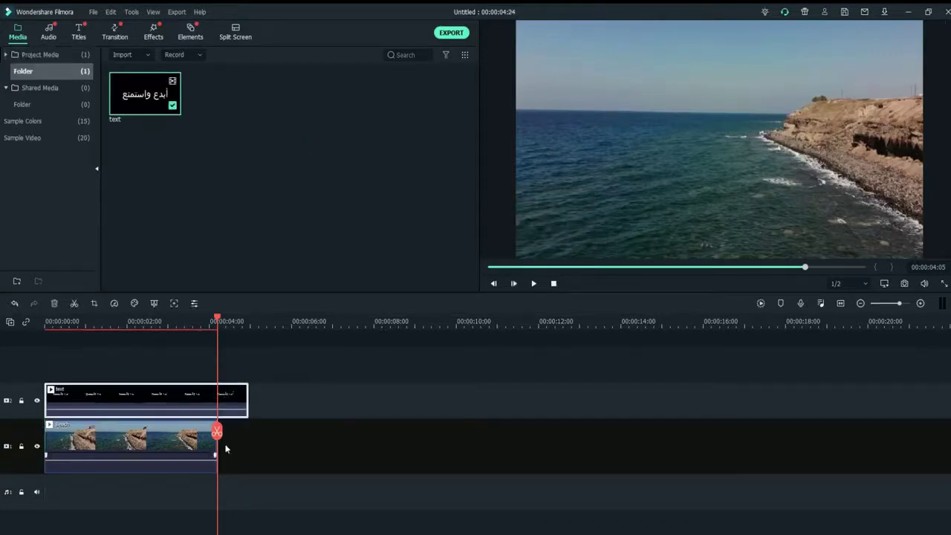
left_click_drag(248, 401, 190, 400)
Step: Slow the Beach clip on the first video track to 0.5x speed
left_click(173, 442)
right_click(175, 443)
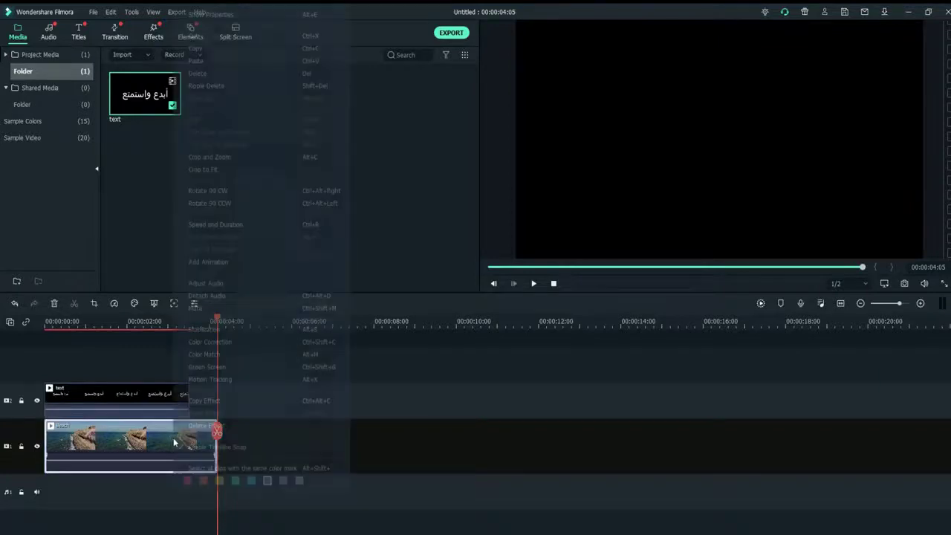
left_click(159, 434)
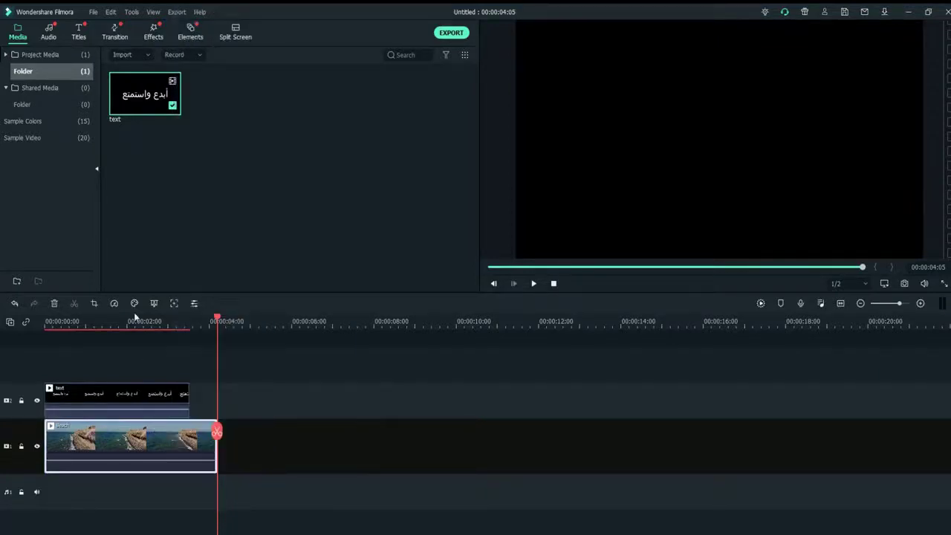
left_click(113, 304)
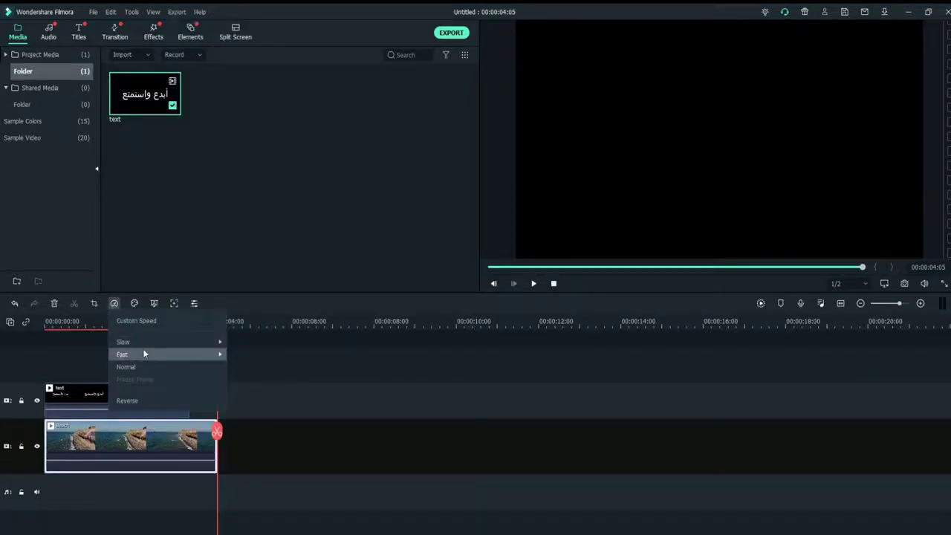
mouse_move(143, 354)
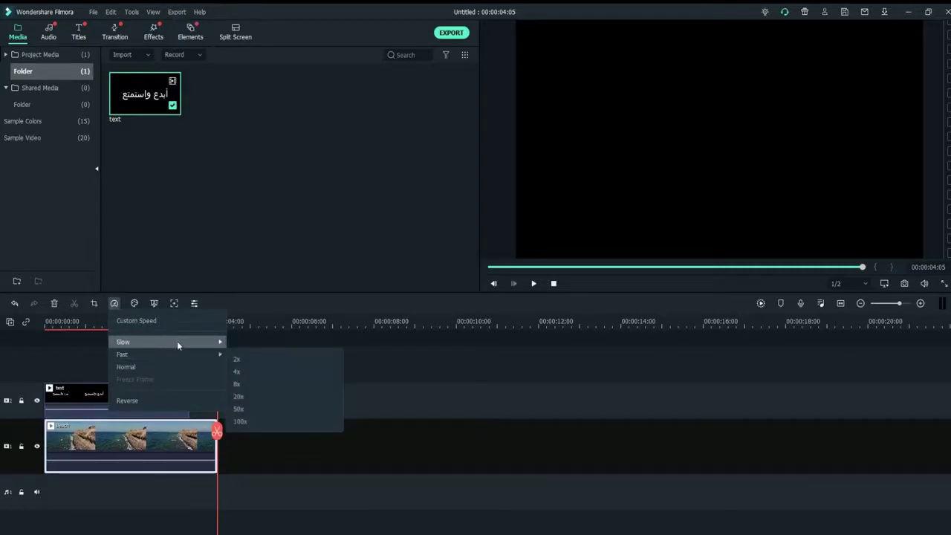
mouse_move(178, 340)
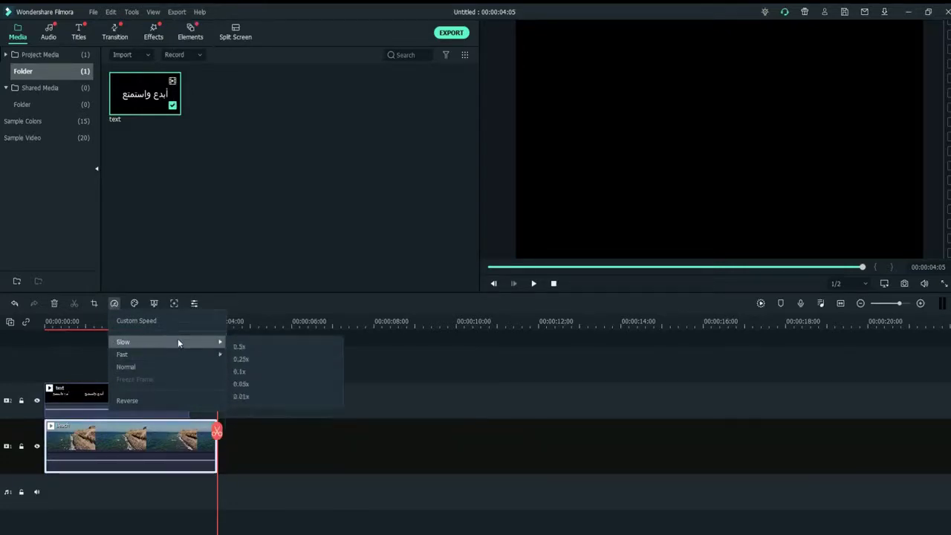
left_click(240, 347)
Step: Extend the end of the text clip to its full length of about 5 seconds and play the timeline from the start
left_click(186, 396)
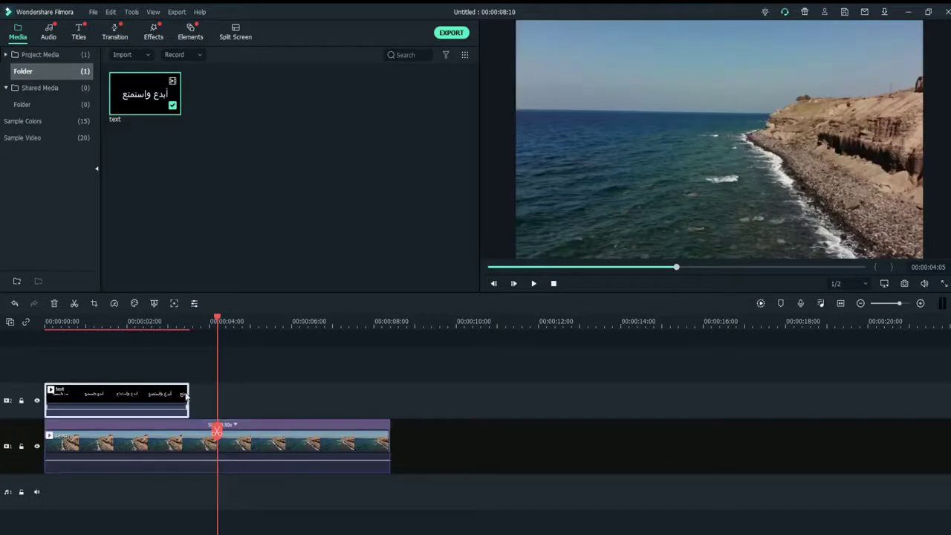
left_click_drag(191, 392, 248, 394)
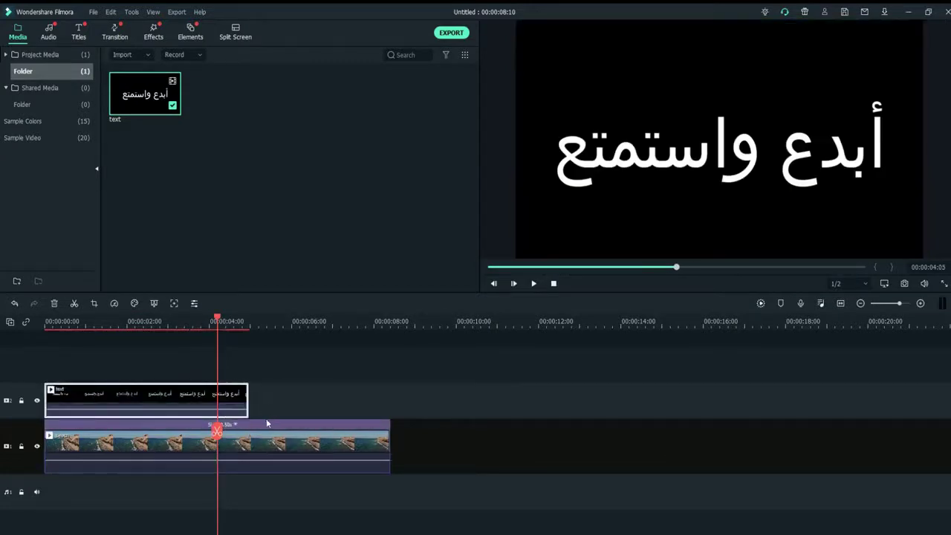
key("Home")
left_click(531, 285)
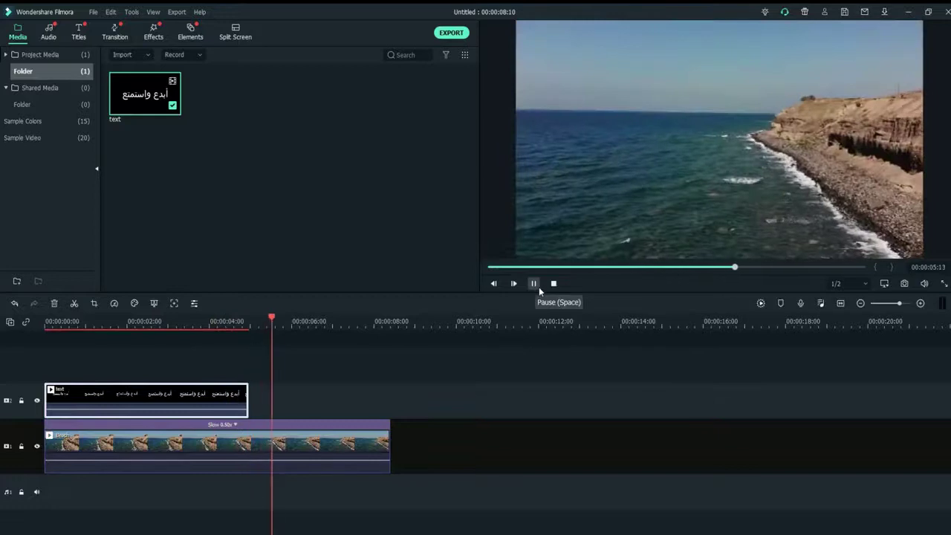
left_click(535, 286)
Step: Set the text clip's blending mode to Darken and preview the footage showing through the letters
left_click_drag(304, 432, 65, 432)
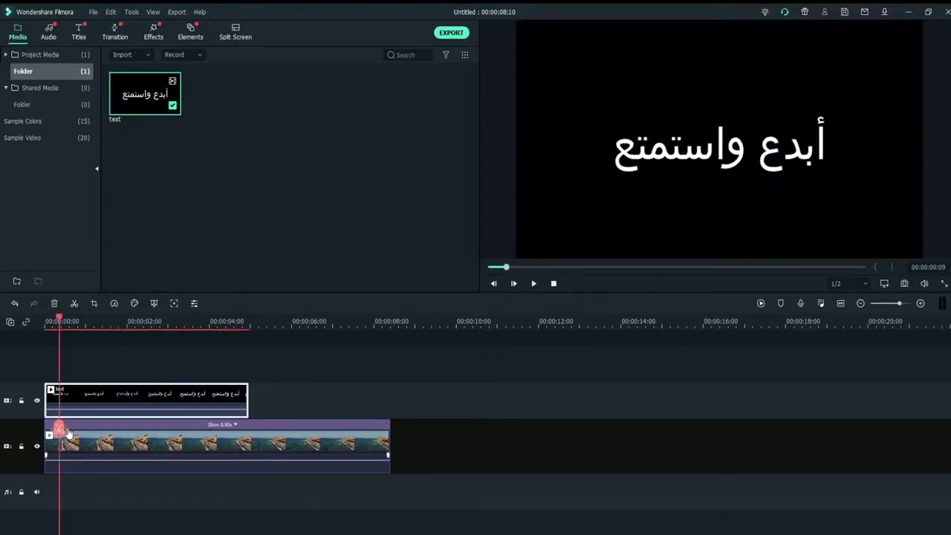
double_click(107, 400)
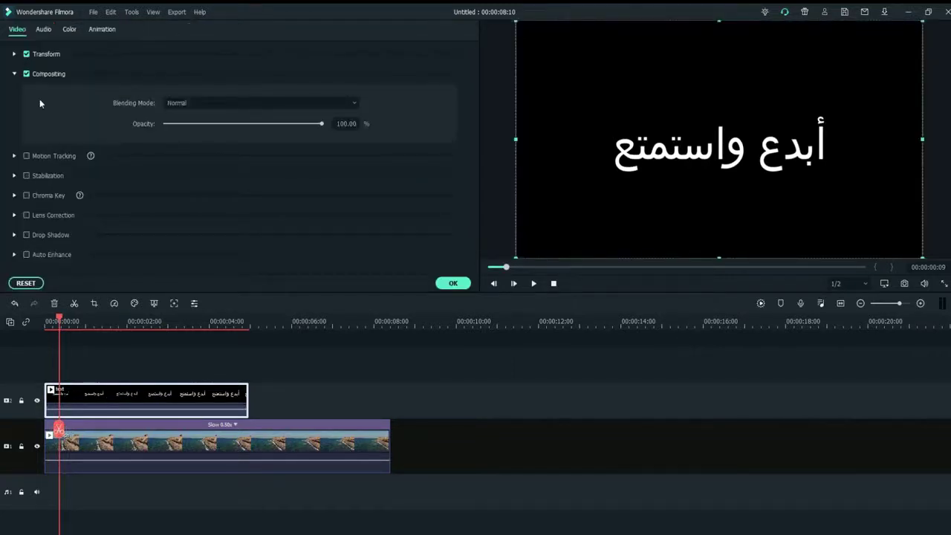
left_click(218, 105)
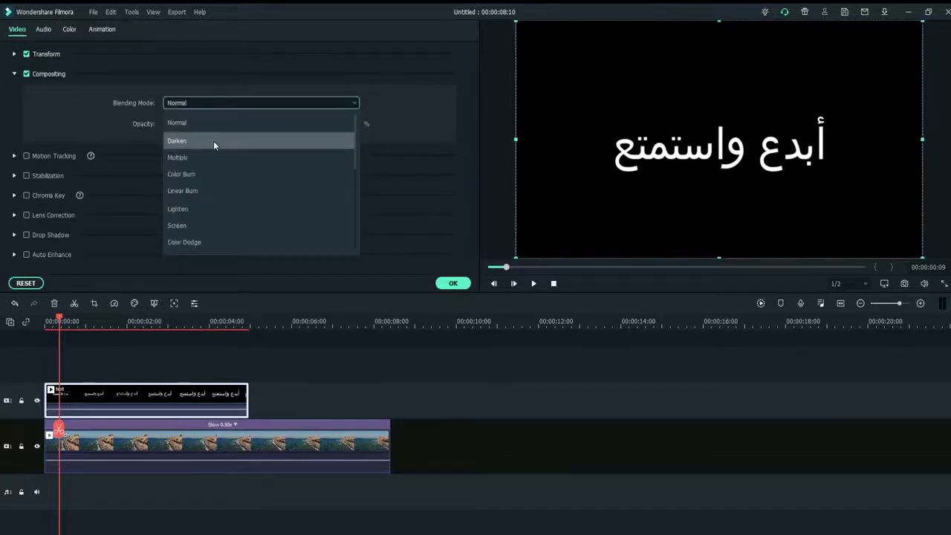
left_click(214, 142)
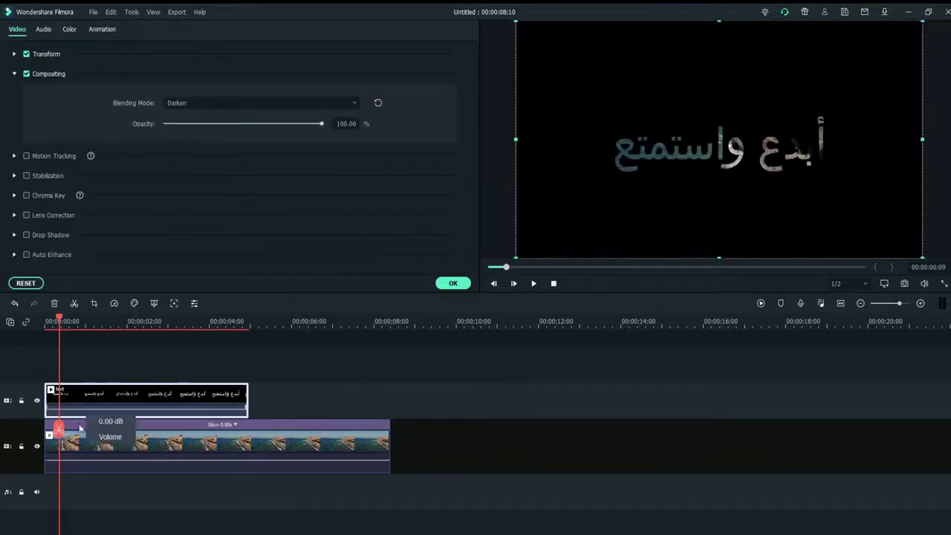
left_click(533, 285)
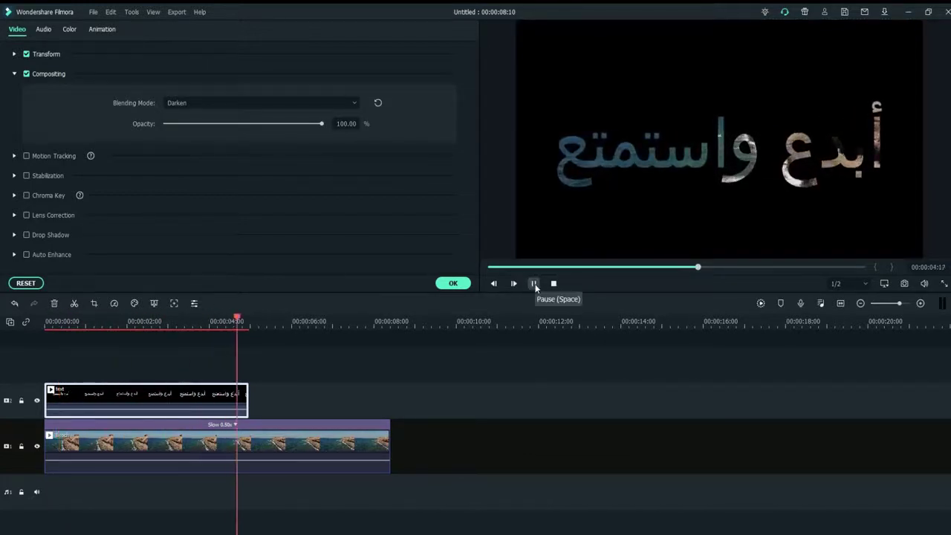
left_click(533, 284)
left_click_drag(275, 419, 227, 425)
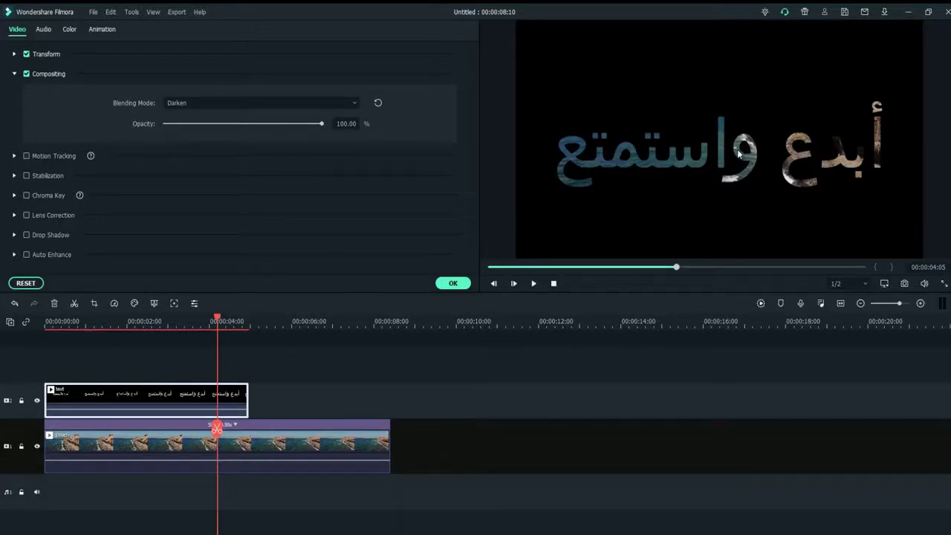
Step: Apply Pan & Zoom to the text clip, shrinking the end frame to 131 x 74 and placing it over a letter near the middle
left_click(93, 303)
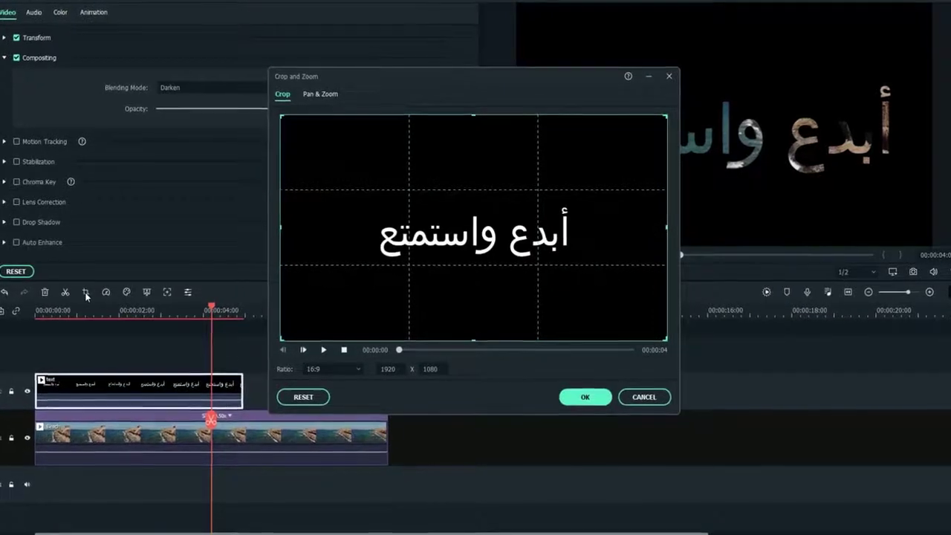
left_click(310, 95)
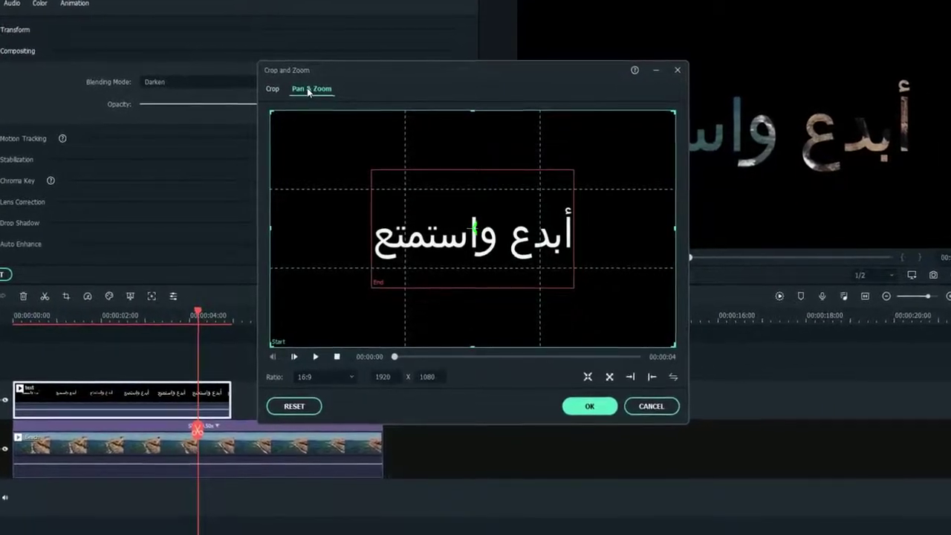
left_click(473, 228)
left_click(474, 228)
left_click(473, 229)
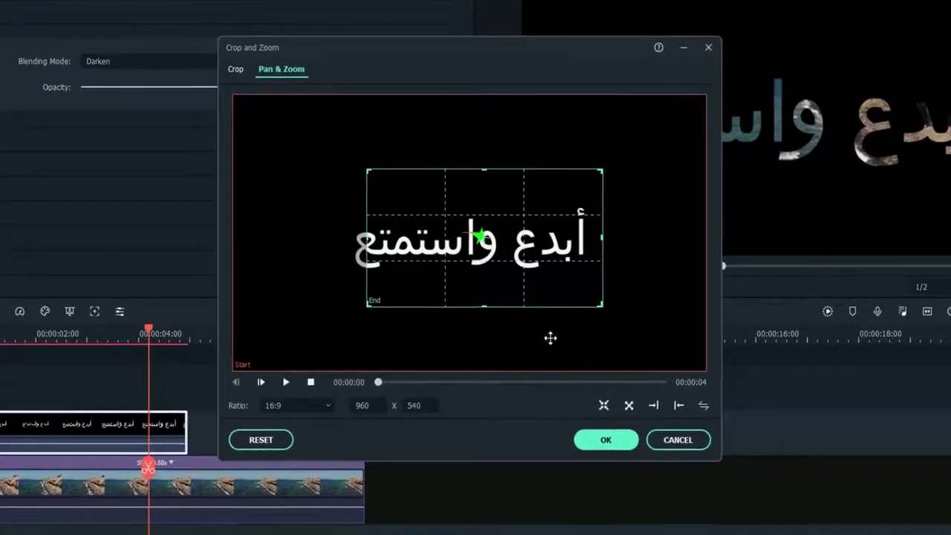
left_click_drag(601, 305, 496, 287)
left_click_drag(488, 243, 524, 266)
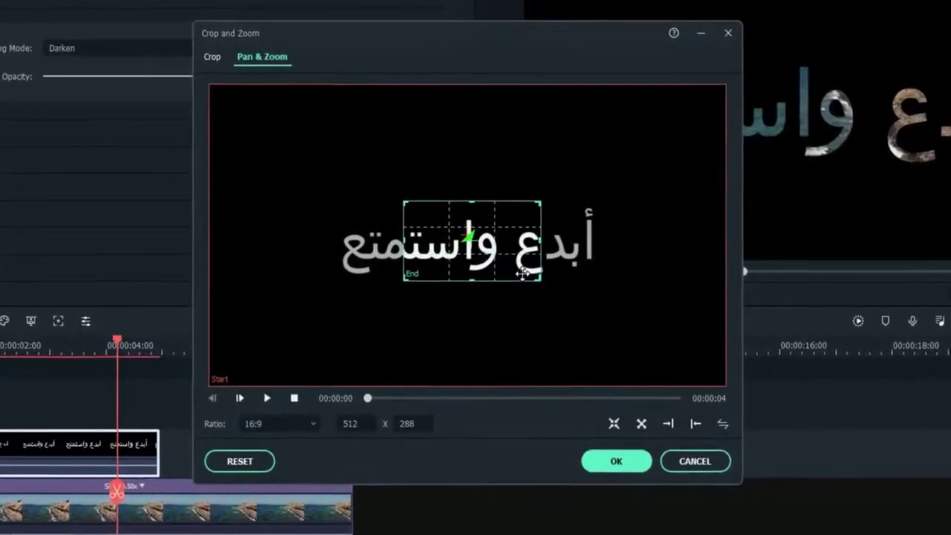
left_click_drag(534, 278, 491, 254)
left_click_drag(432, 219, 448, 228)
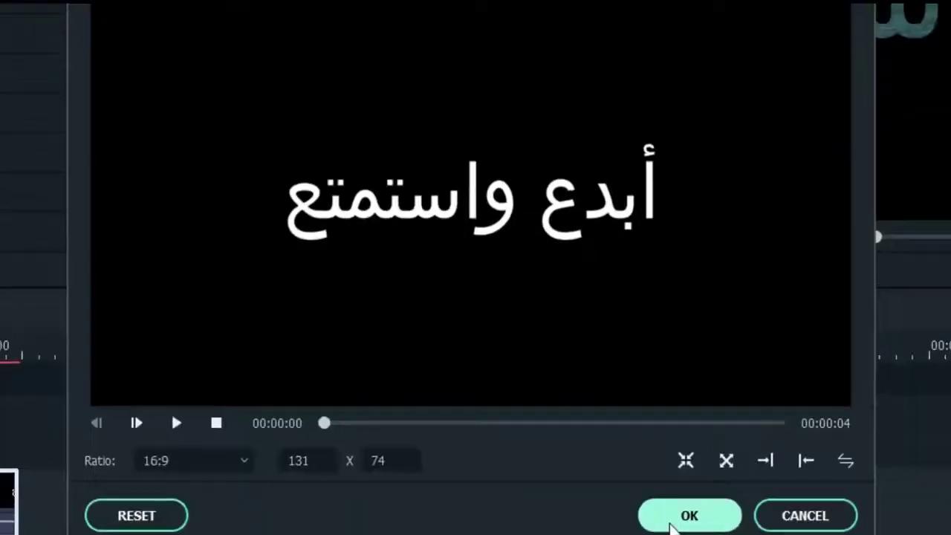
left_click(670, 515)
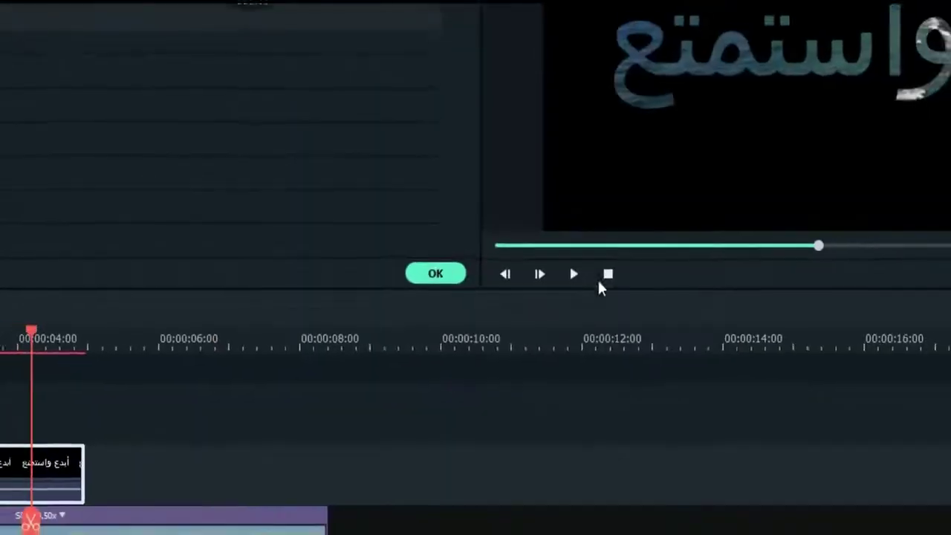
Step: Play the timeline from the start to check the zoom into the text, and accept the text clip's settings
left_click(591, 276)
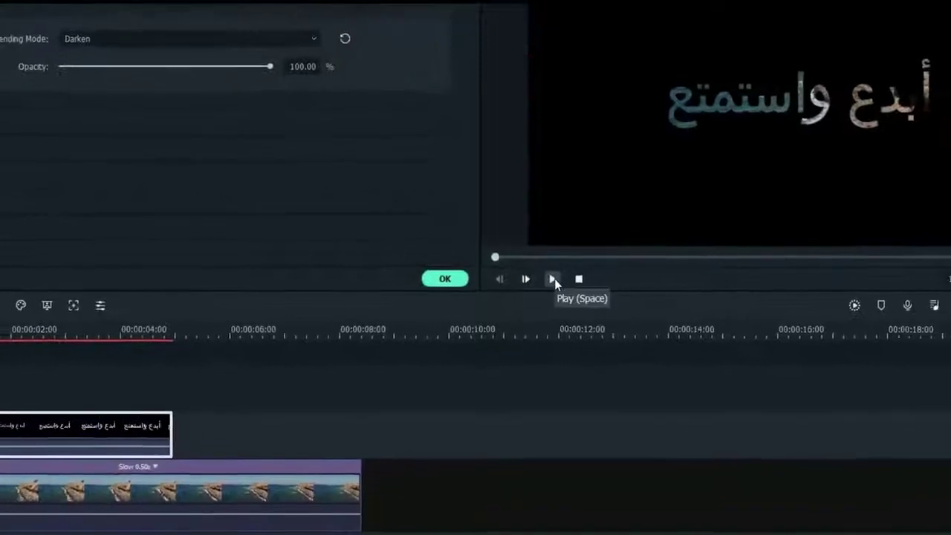
left_click(561, 277)
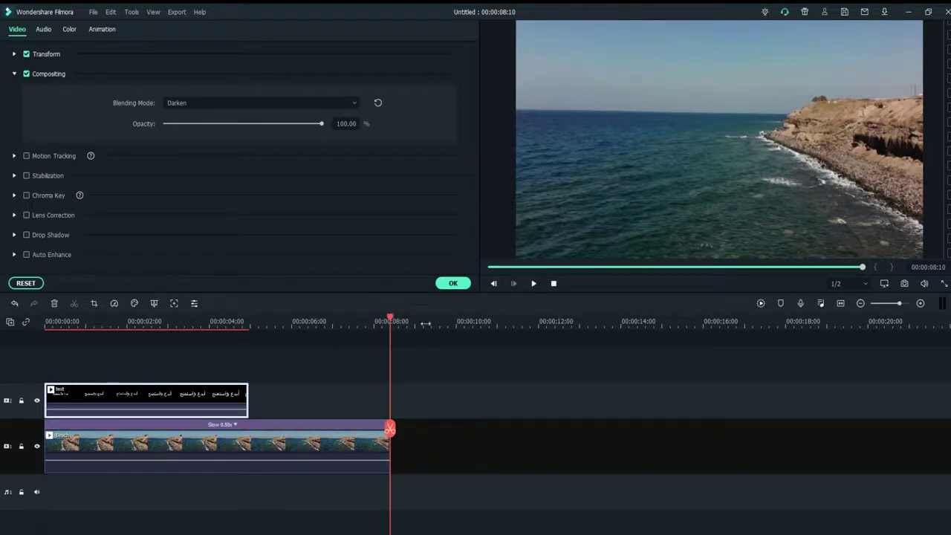
left_click(455, 283)
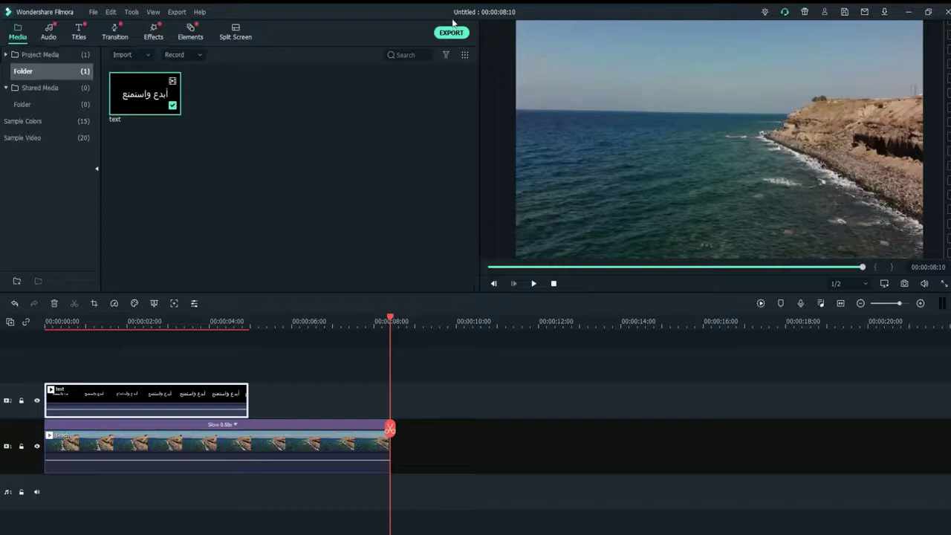
Step: Export the project to the Desktop as an MP4 named My Video, and open the exported file from its folder
key("ctrl+e")
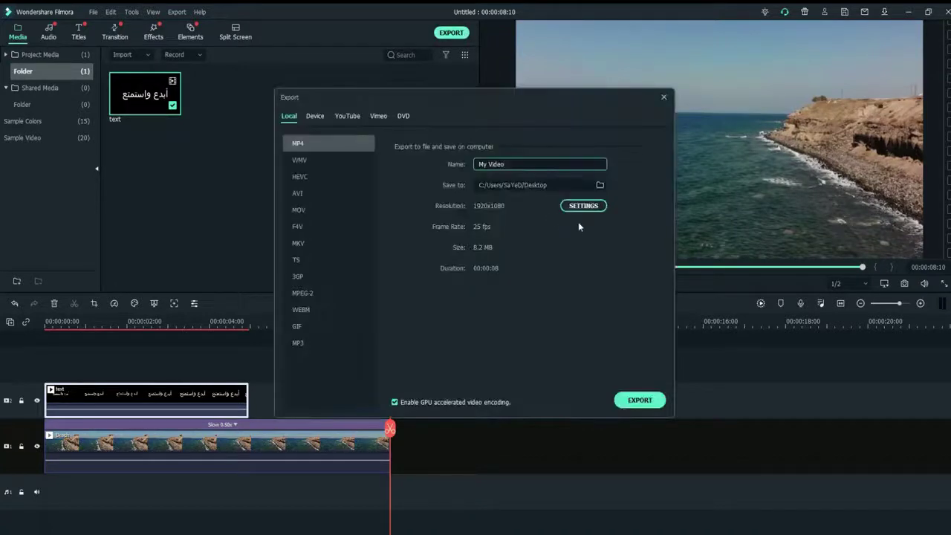
left_click(625, 395)
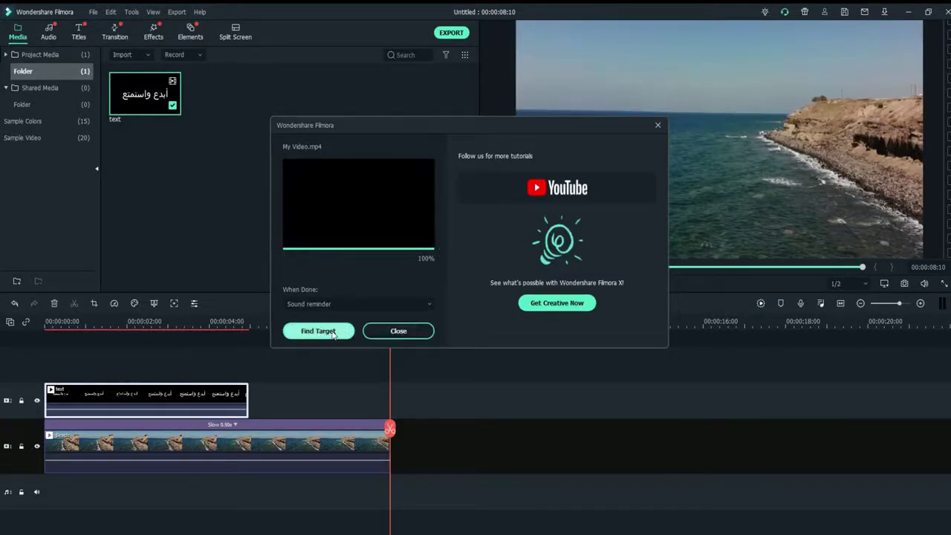
left_click(318, 331)
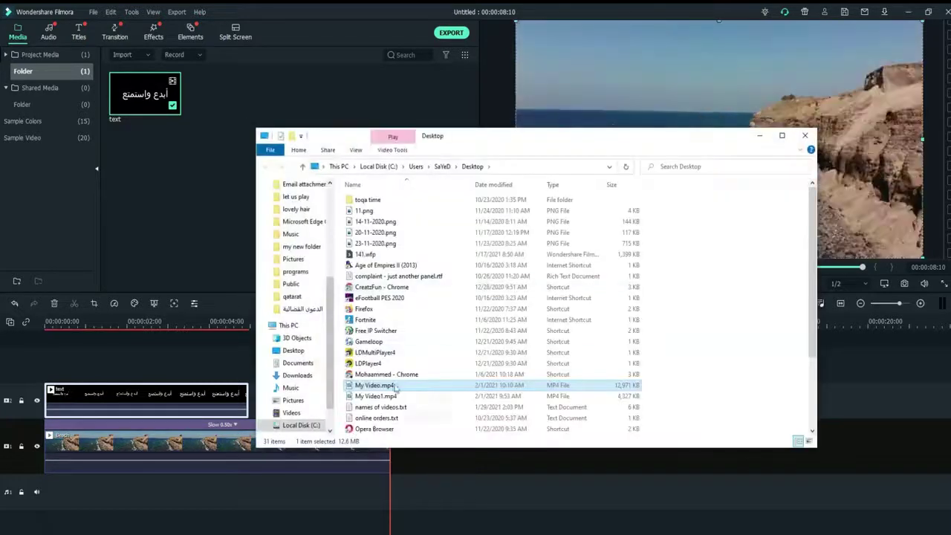
double_click(385, 387)
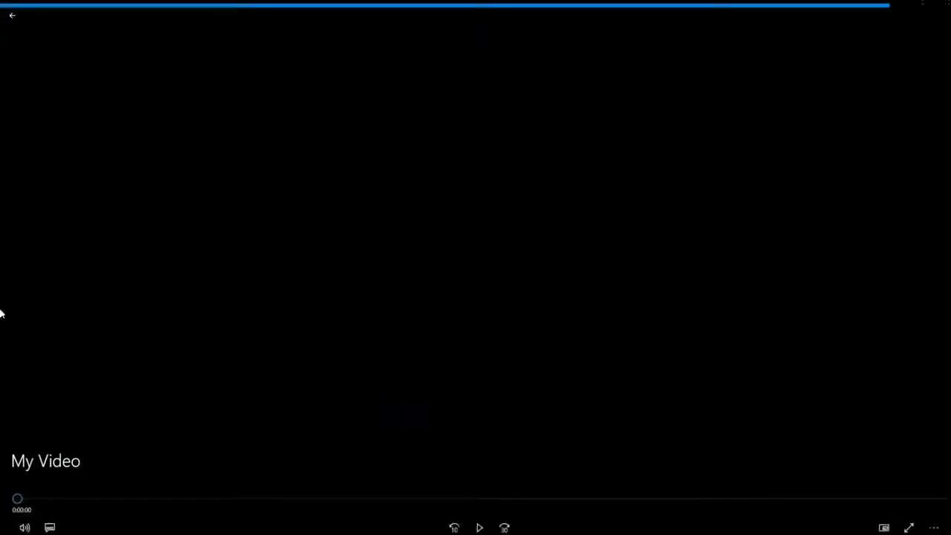